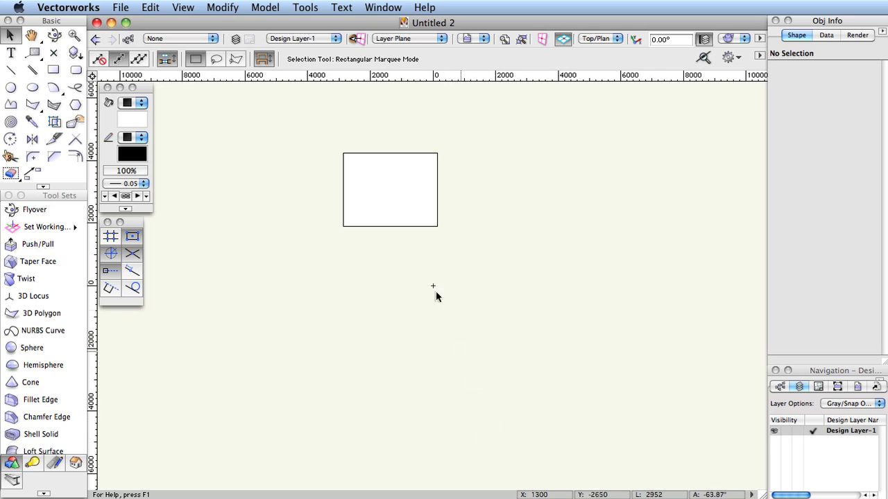
Delete the rectangle, then undo the deletion to restore it
click(406, 224)
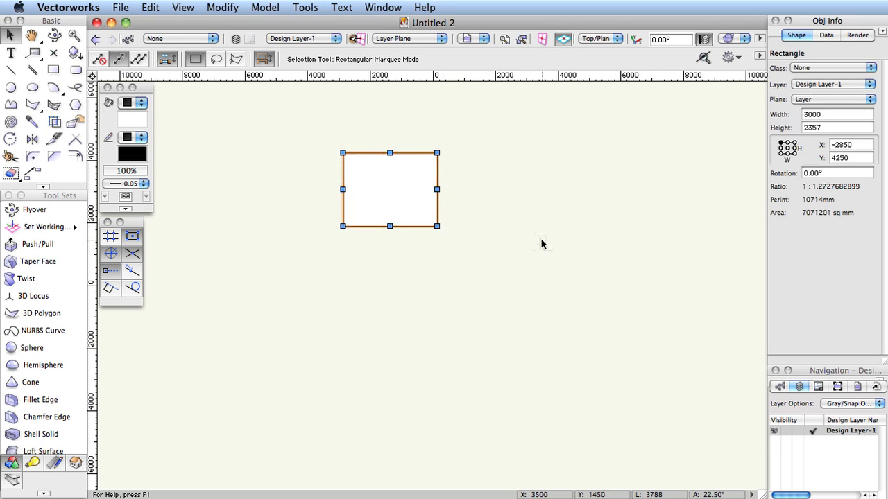
key(Delete)
click(146, 7)
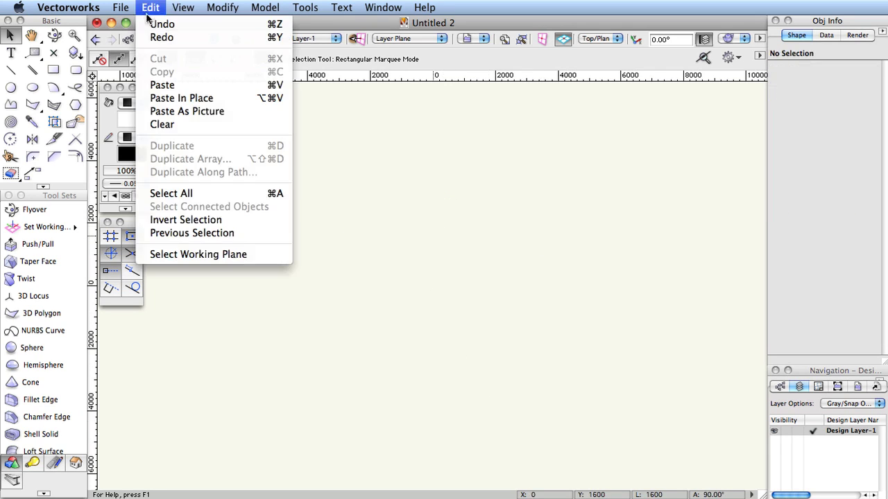
click(154, 24)
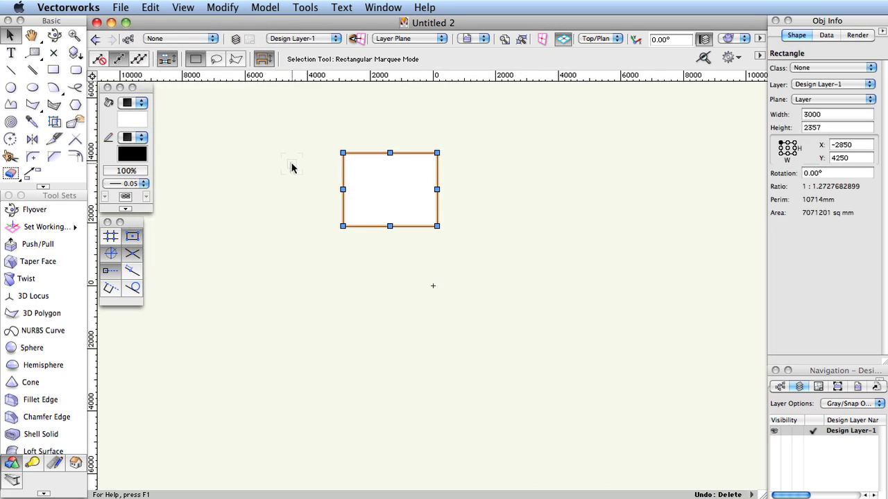
Copy the rectangle and paste a duplicate beside the original
click(150, 8)
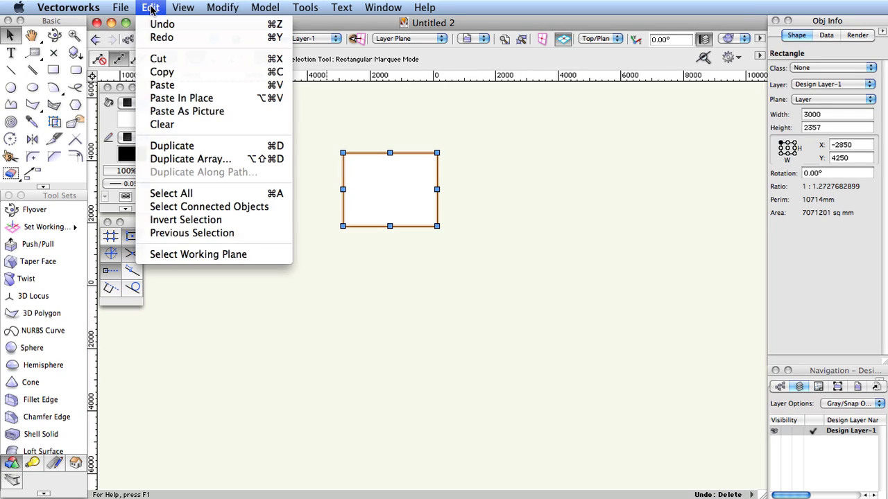
click(162, 72)
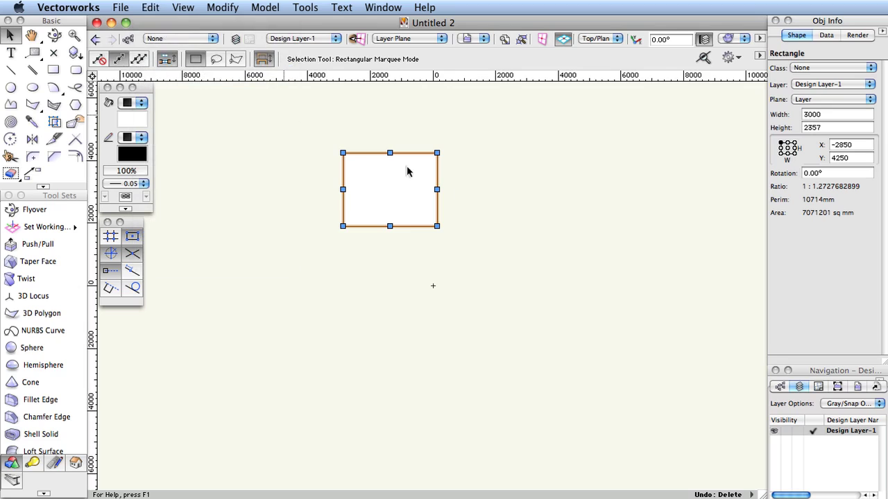
click(537, 218)
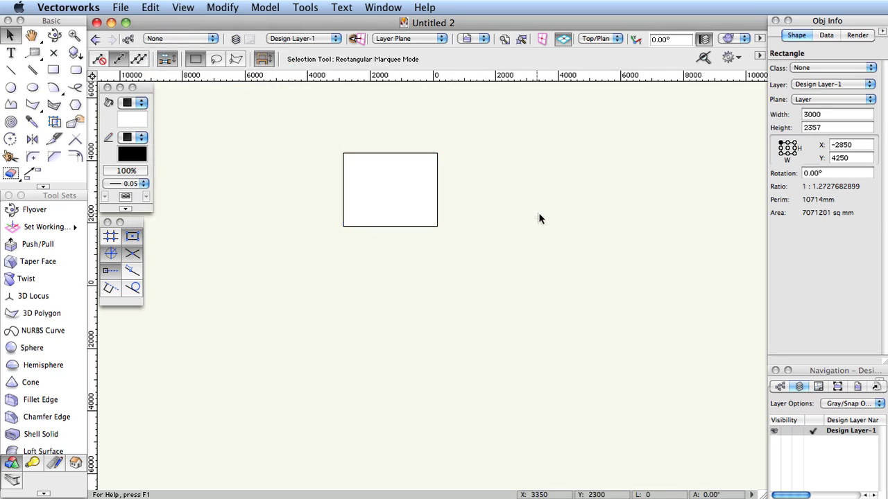
click(147, 8)
click(165, 84)
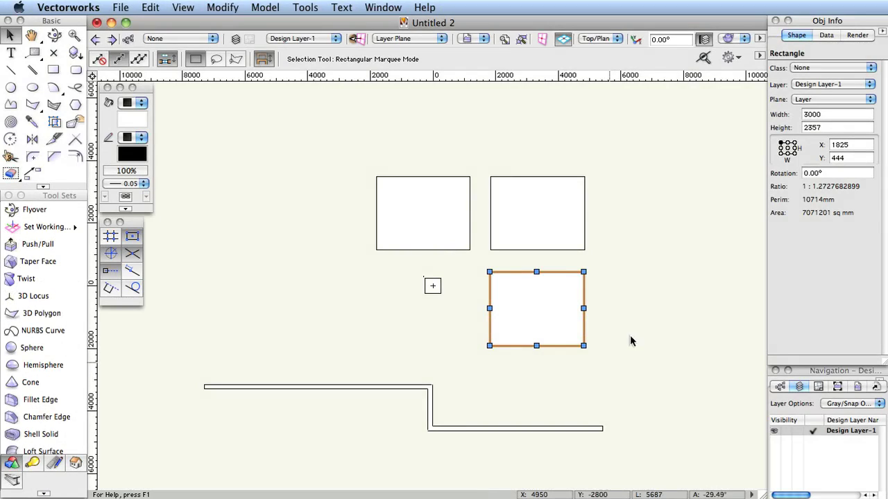
Widen the upper-right rectangle to 4129 and drop the small column into the bottom wall
click(572, 232)
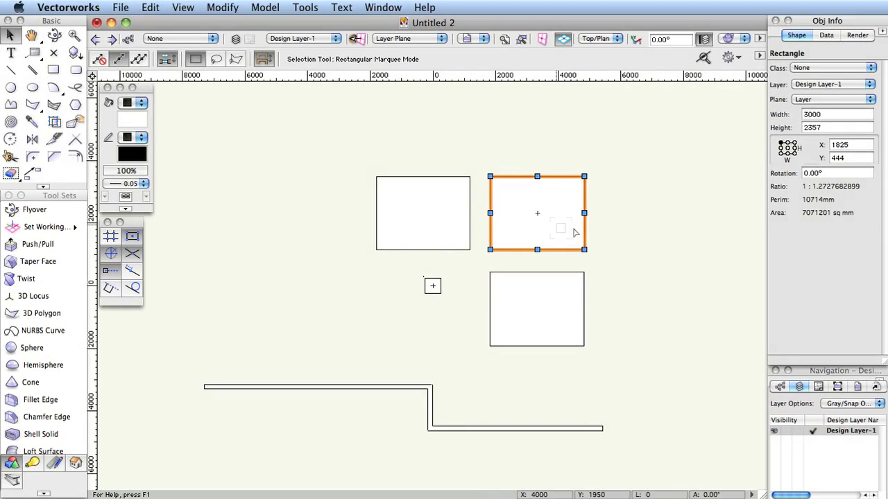
drag(584, 213, 682, 213)
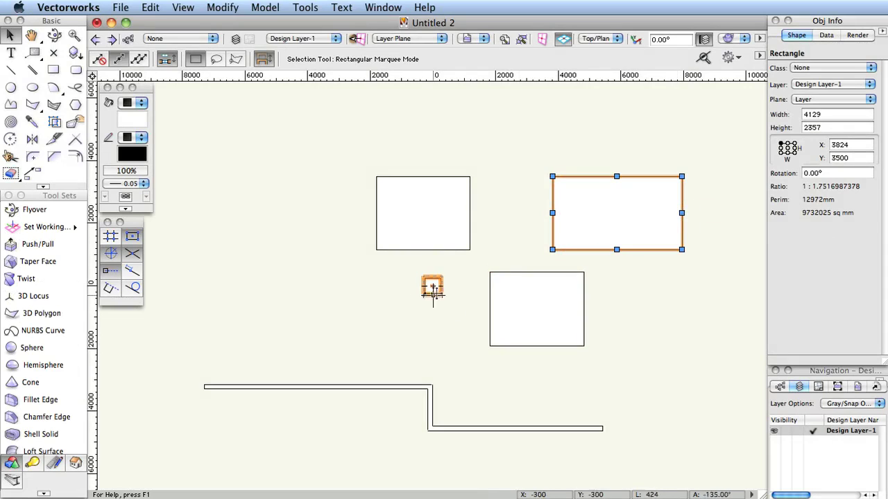
drag(428, 286, 360, 387)
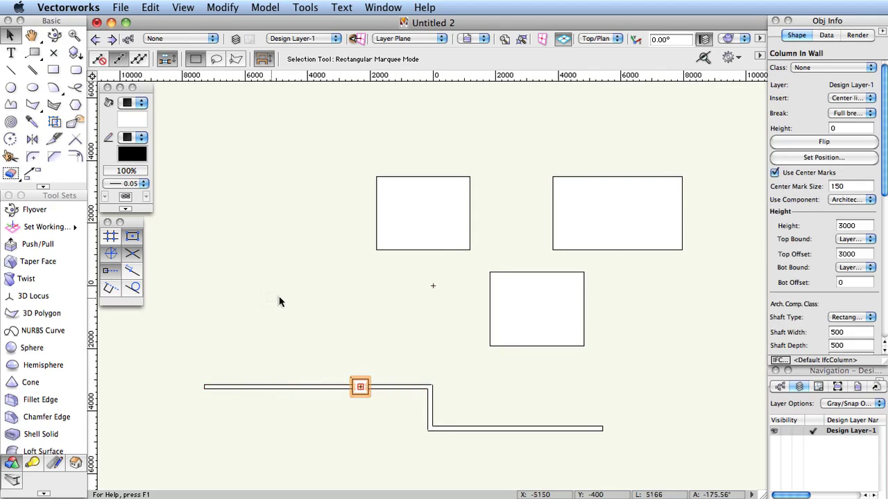
click(373, 213)
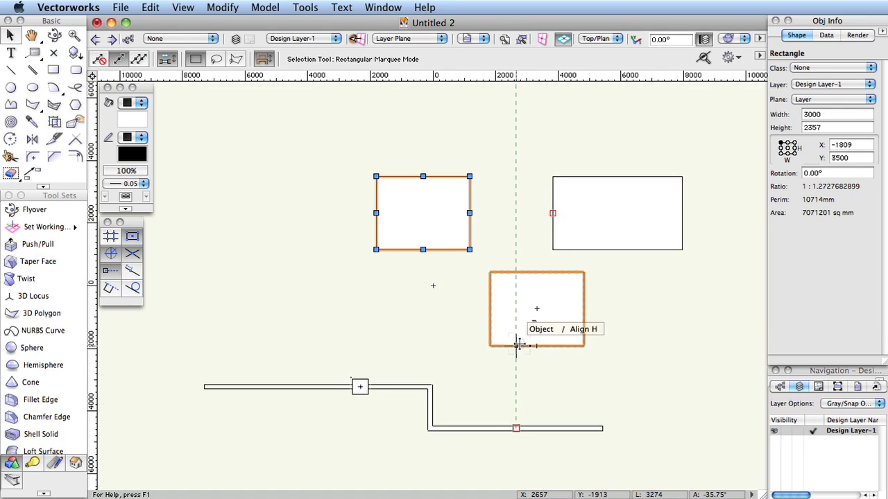
Shift-select the lower, right and upper-left rectangles, then marquee-select the rectangles instead
click(517, 345)
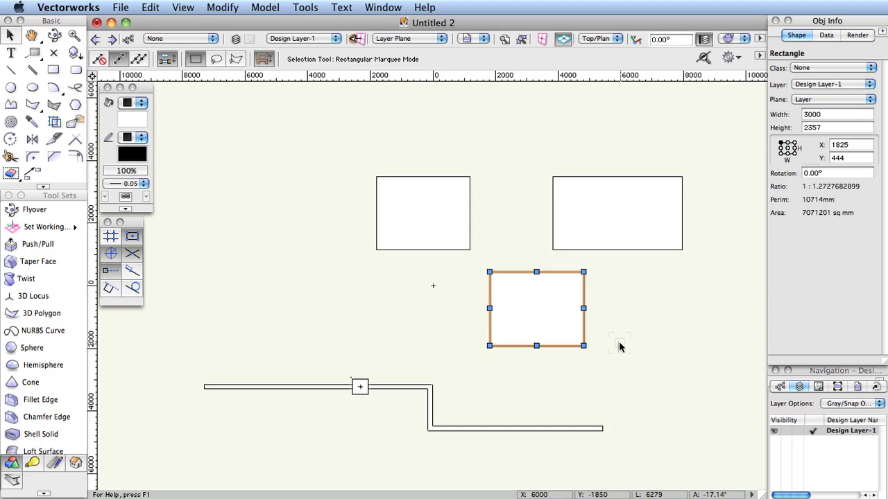
shift+click(620, 240)
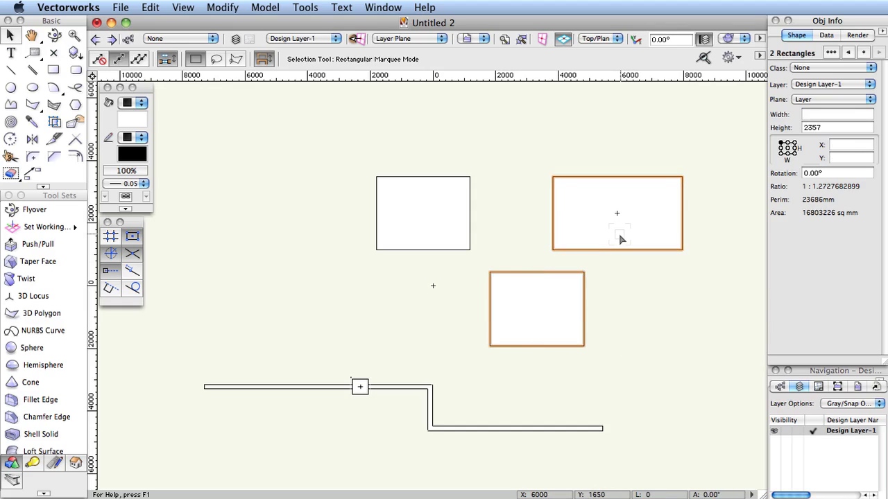
shift+click(461, 222)
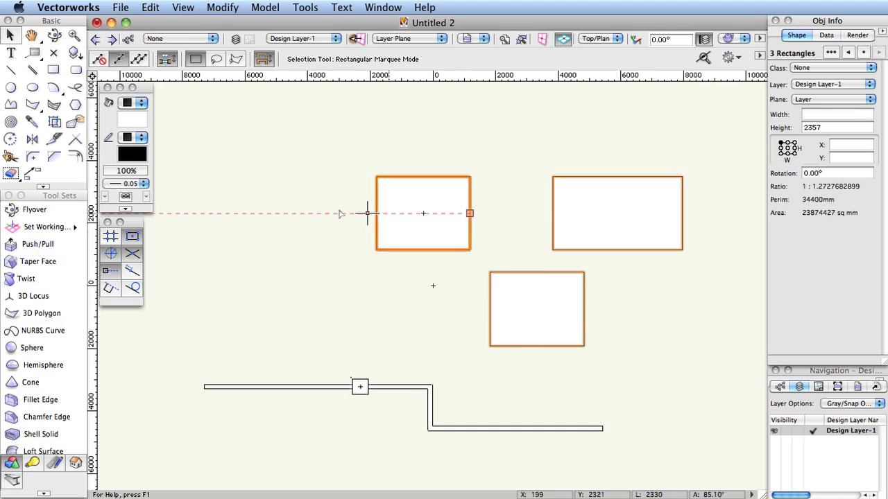
click(317, 208)
drag(267, 120, 694, 358)
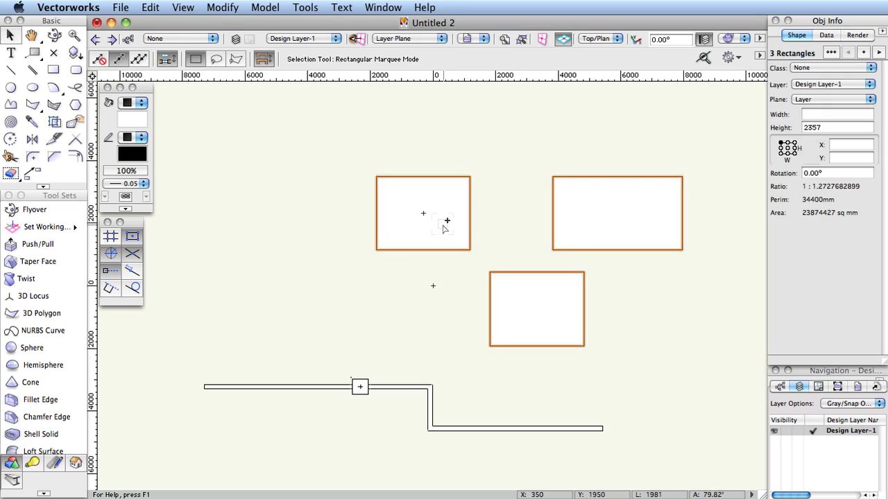
drag(344, 159, 561, 308)
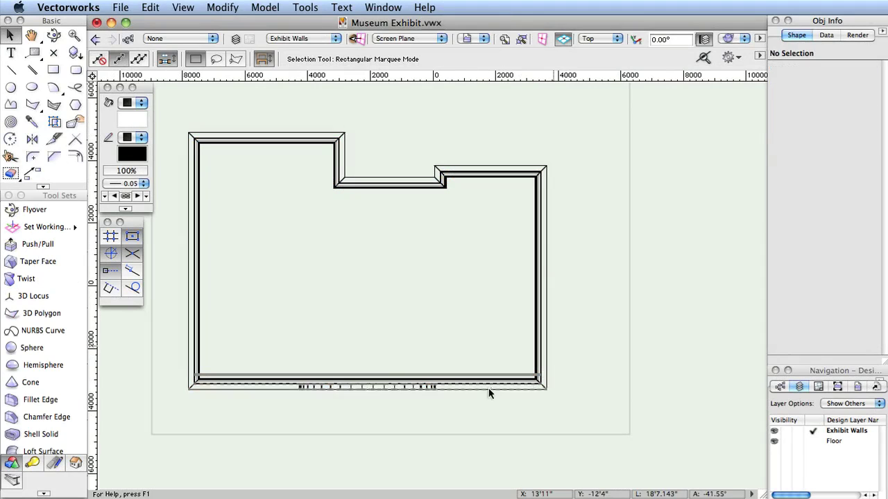
Orbit the Museum Exhibit walls into a tilted 3D view with the Flyover tool
click(53, 35)
click(381, 303)
mouse_move(377, 356)
mouse_down()
mouse_move(361, 303)
mouse_move(304, 280)
mouse_up()
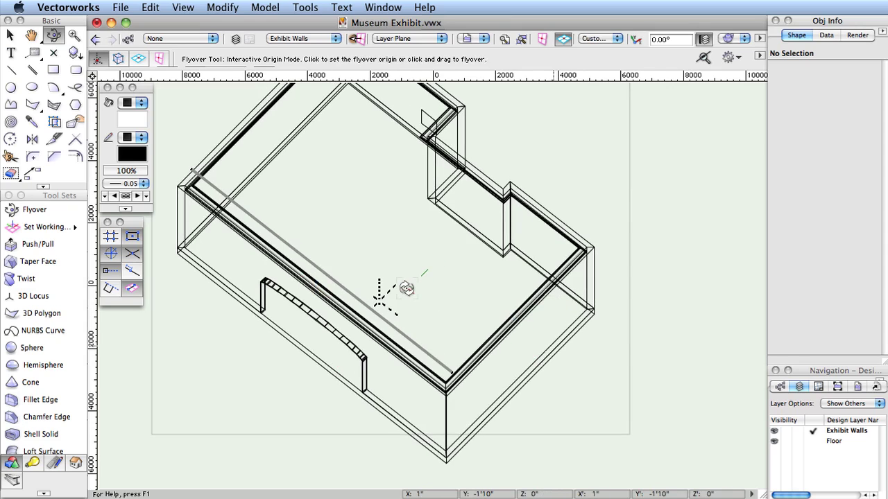
Edit the wall extrusion's path, remove a corner vertex, undo it, and exit path editing
key(x)
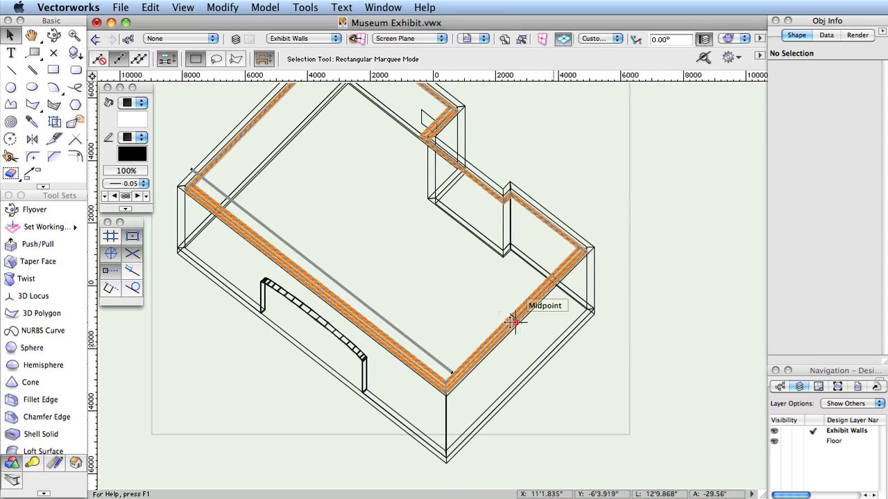
click(513, 321)
double_click(514, 321)
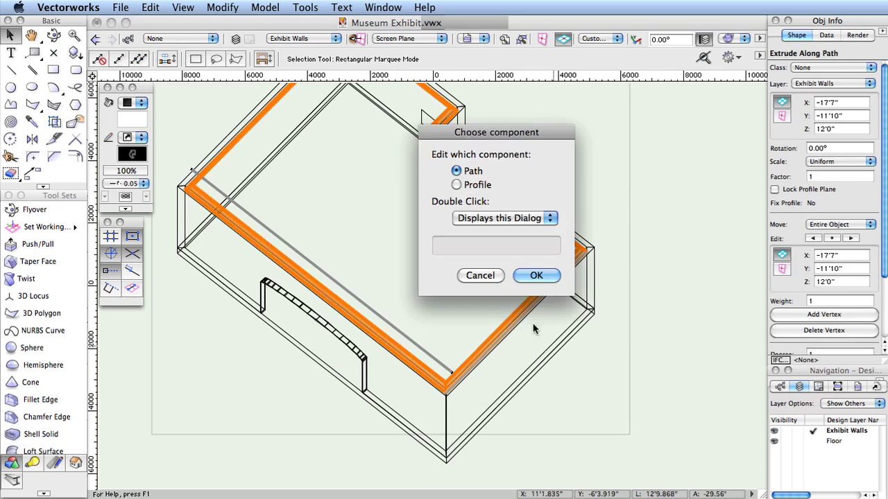
click(537, 275)
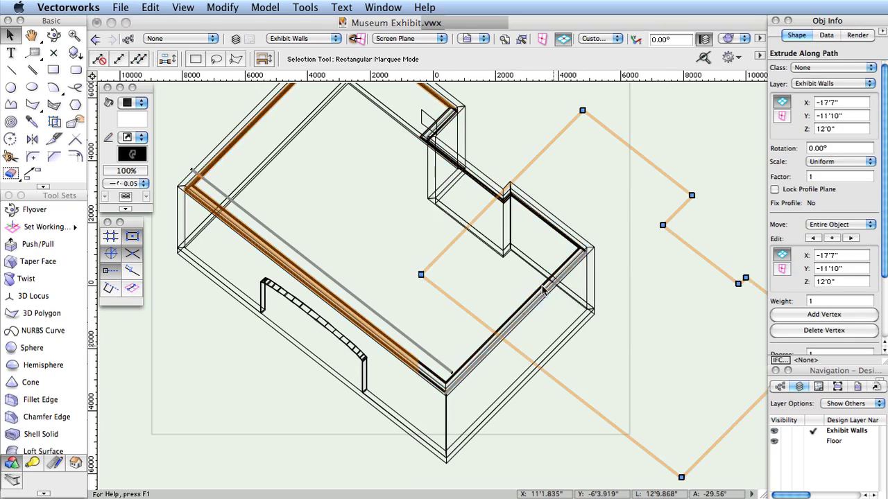
click(586, 247)
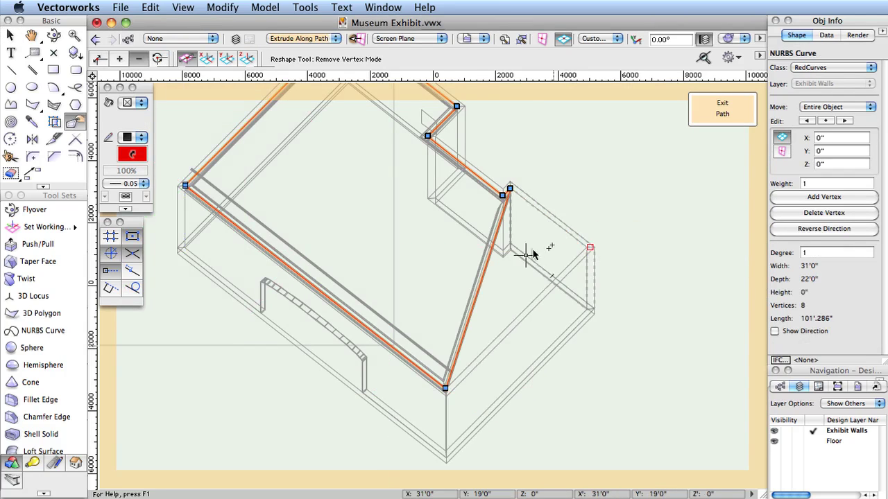
key(super+z)
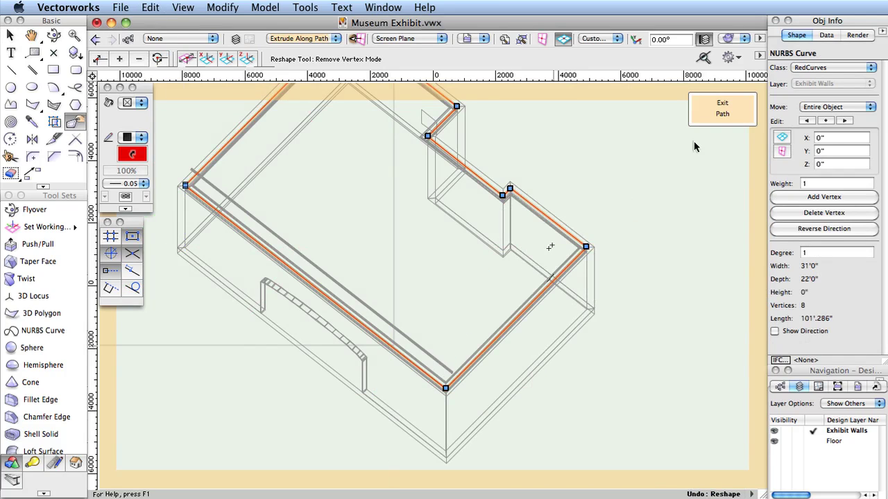
click(705, 113)
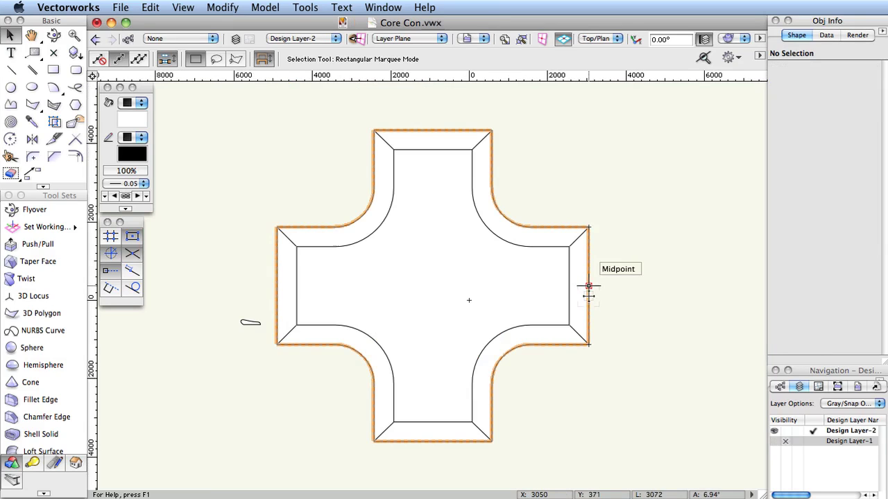
Select the cross outline and the small profile shape together, then open the Model menu
click(589, 298)
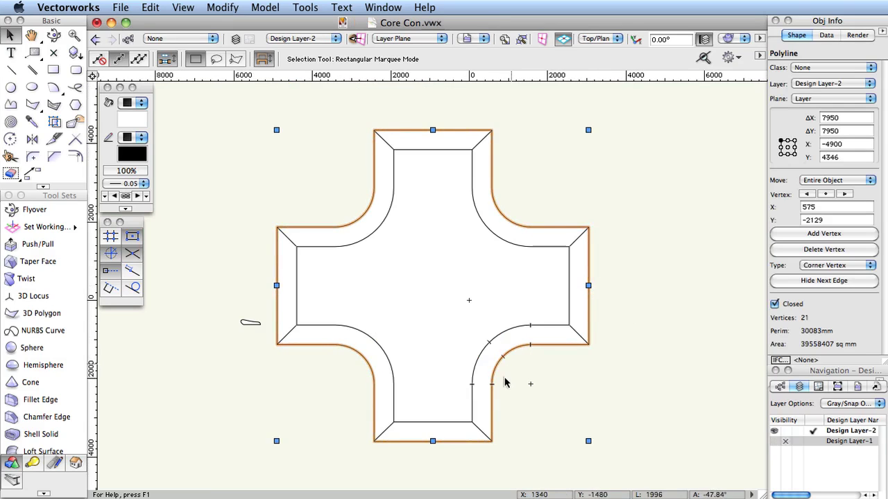
click(383, 431)
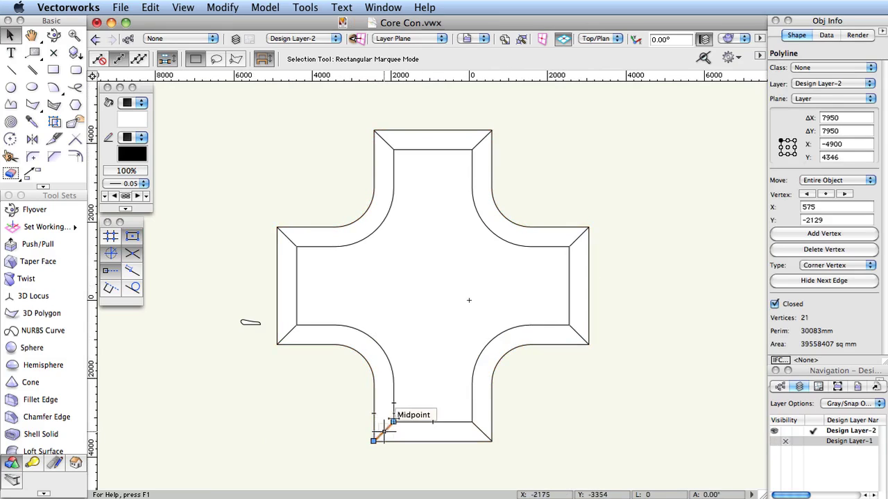
click(392, 373)
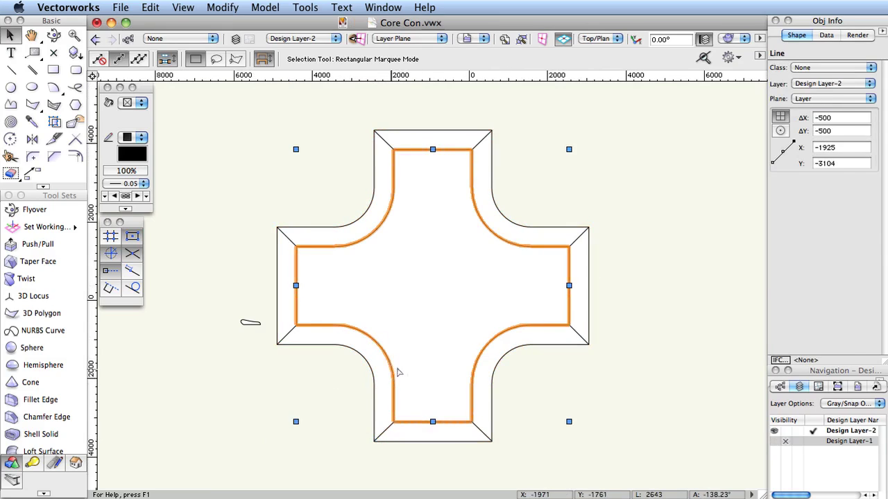
click(562, 374)
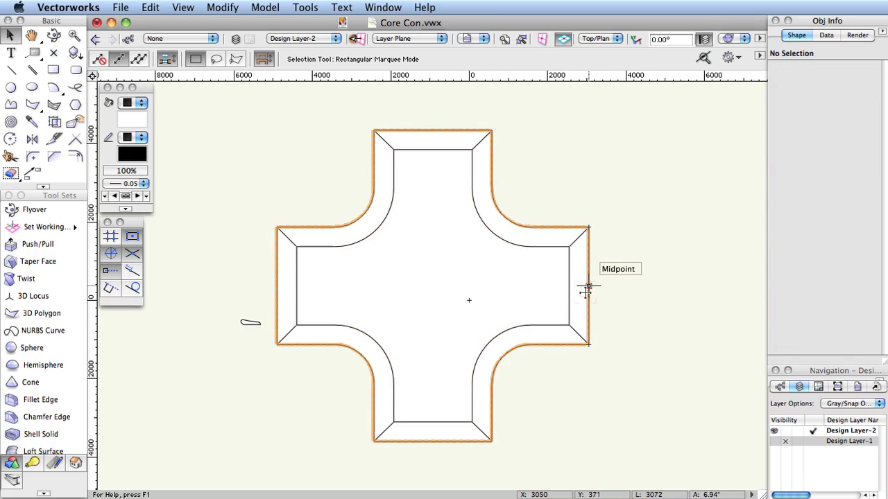
click(588, 286)
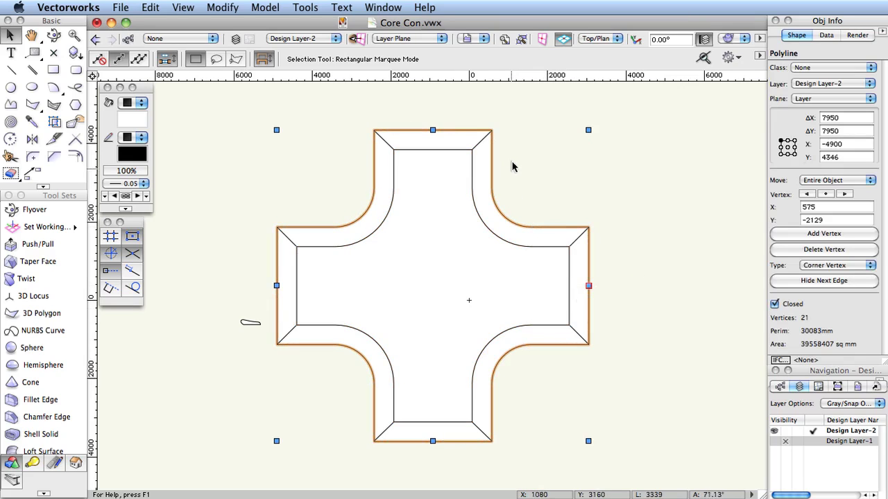
key(Escape)
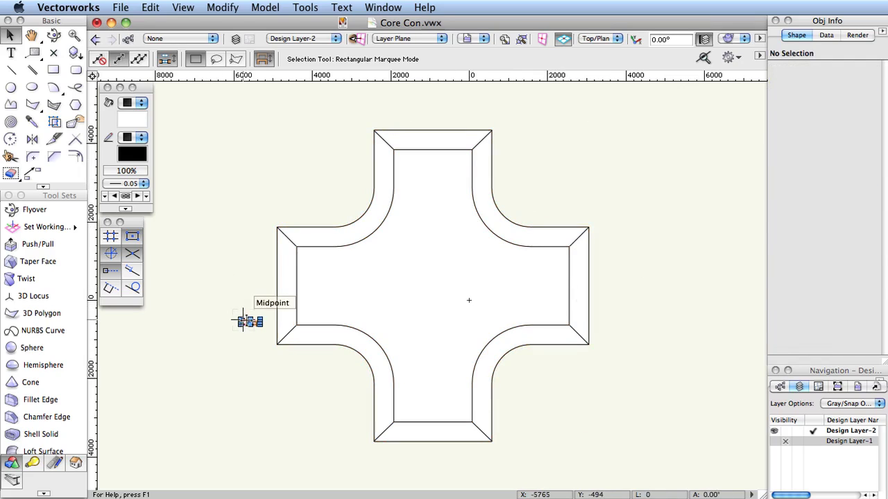
click(278, 321)
shift+click(250, 322)
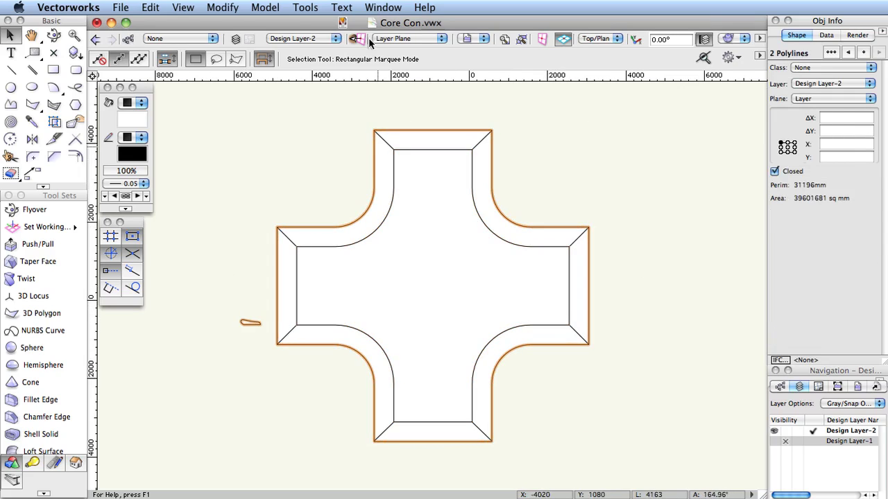
click(273, 8)
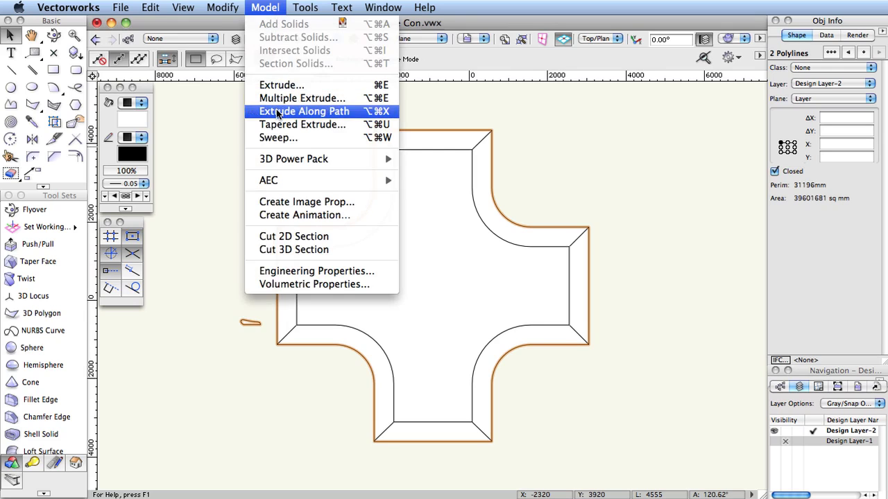
Extrude the small profile along the cross outline into a 3D rim
click(299, 113)
click(520, 335)
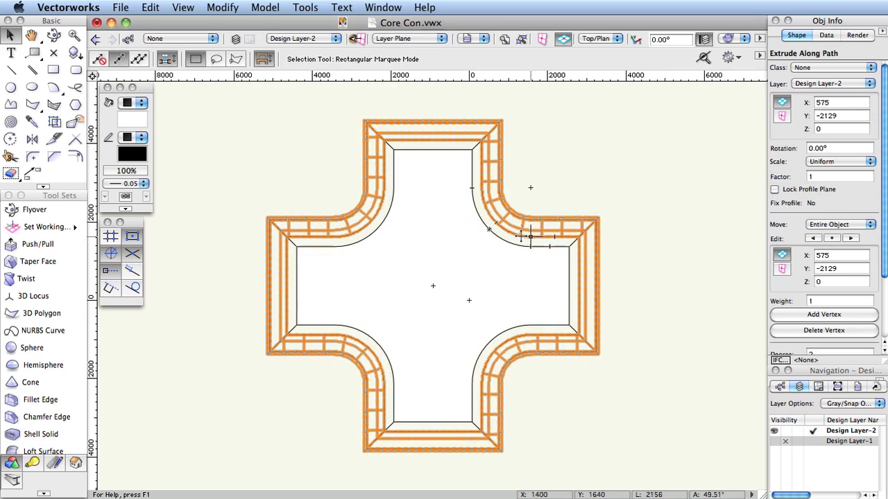
click(315, 142)
Orbit the extruded rim into an oblique 3D view
click(53, 35)
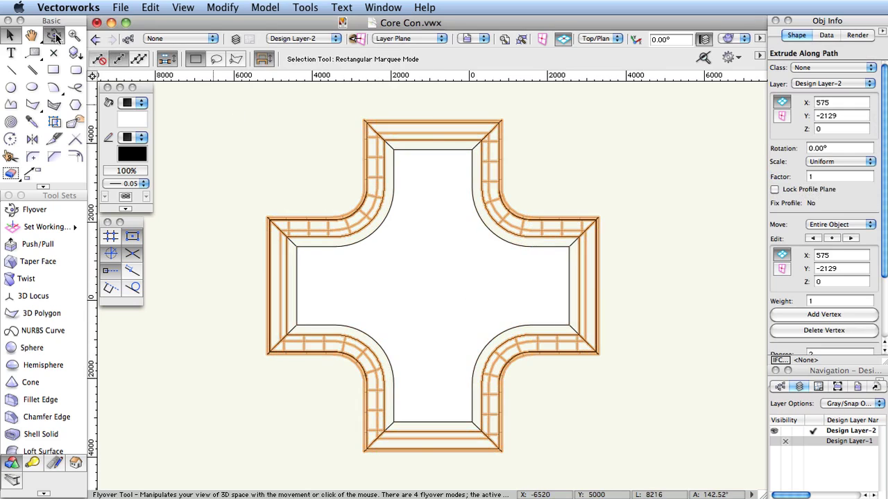
drag(555, 287, 549, 284)
drag(377, 264, 331, 206)
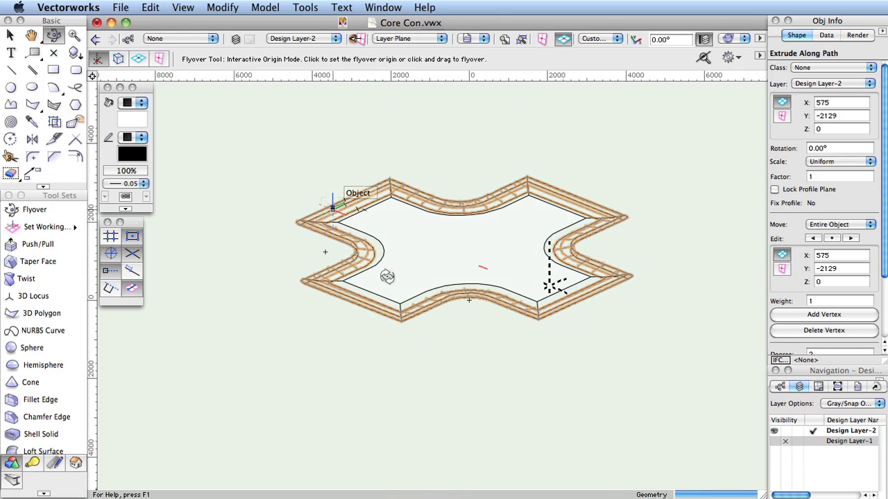
mouse_move(413, 309)
mouse_down()
mouse_move(434, 325)
mouse_move(476, 329)
mouse_move(430, 319)
mouse_up()
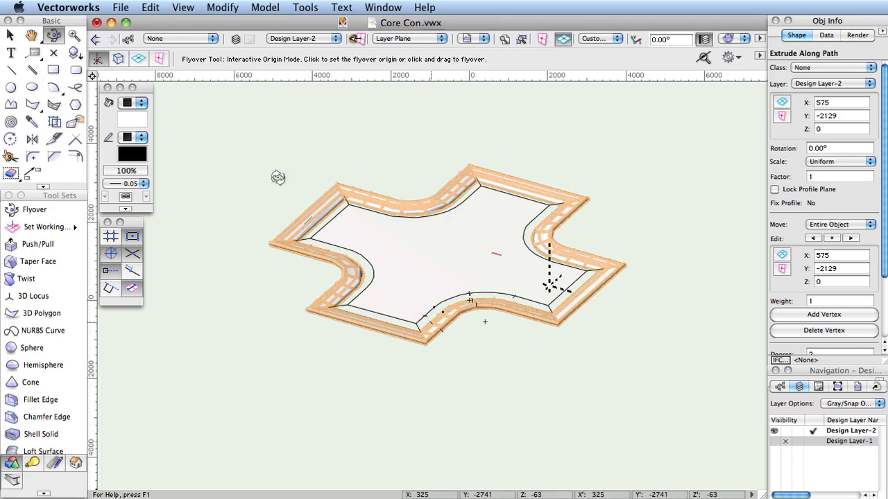
Open the rim's extrusion path for vertex editing
key(x)
double_click(416, 201)
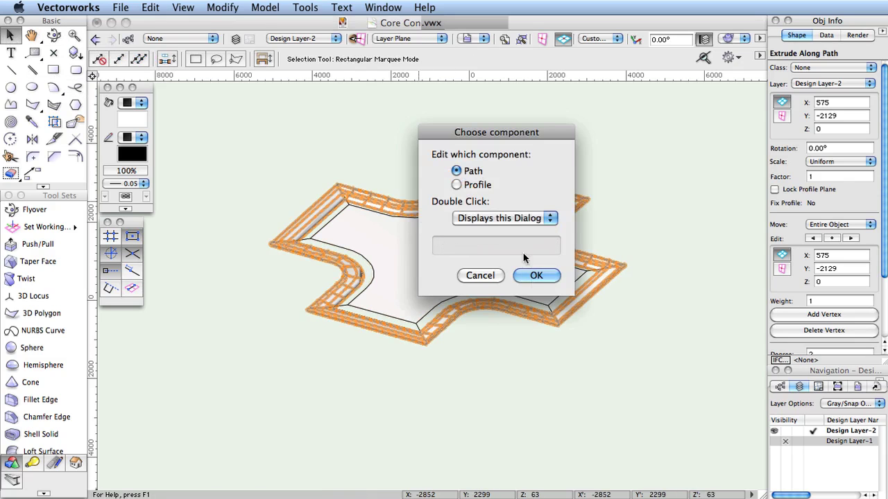
click(534, 276)
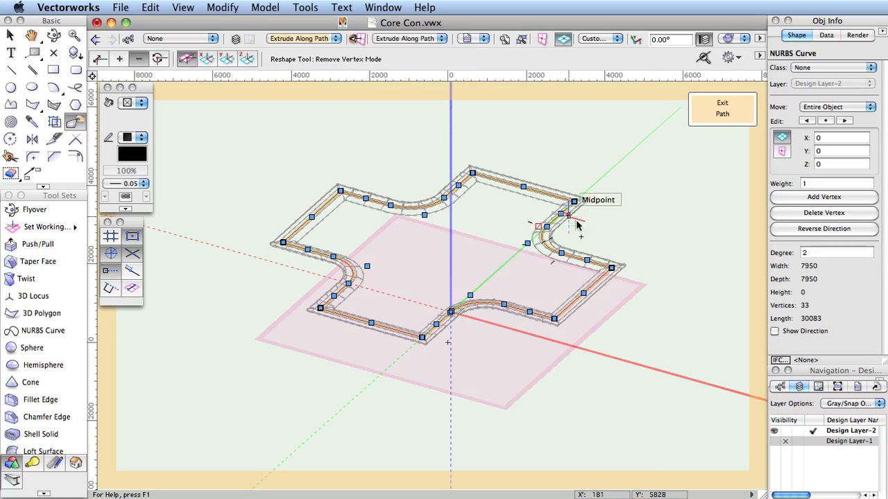
Remove three vertices from the rim's path, shortening it to 29315mm, and exit path editing
click(472, 270)
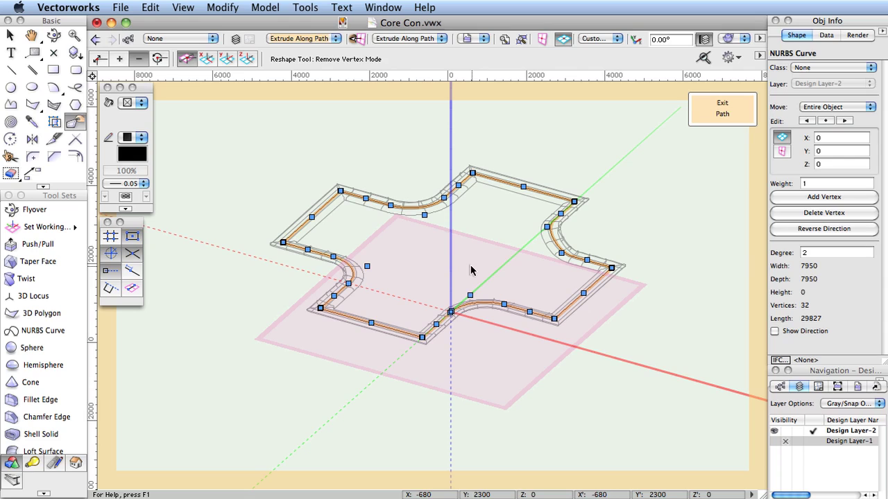
click(430, 216)
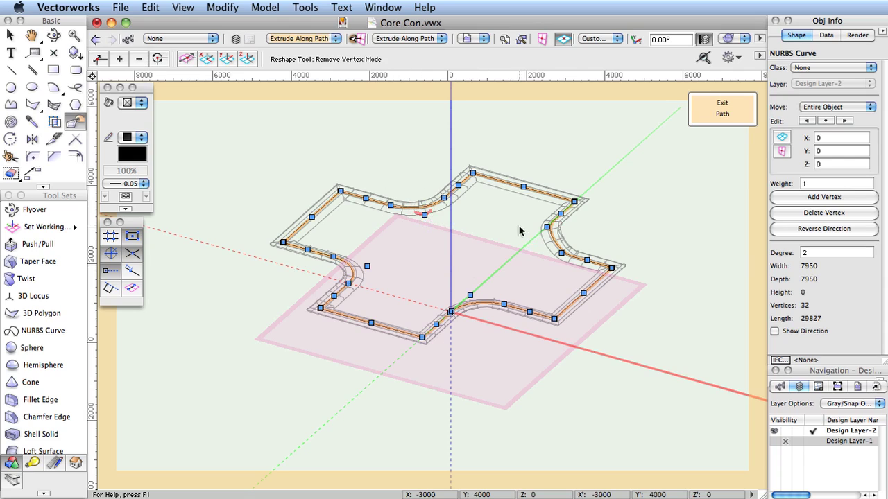
click(383, 274)
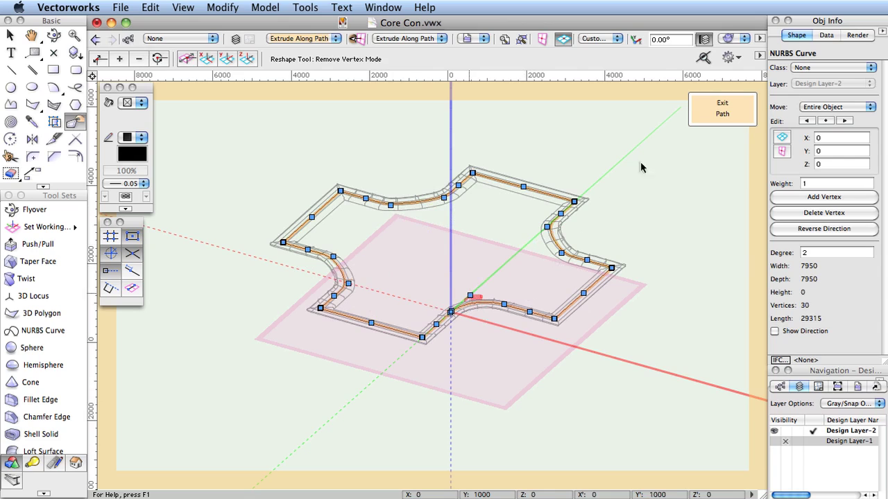
click(711, 114)
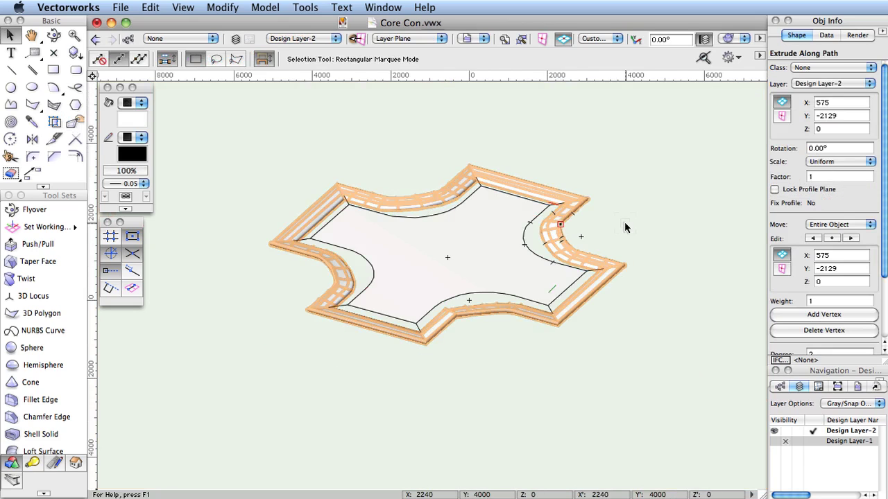
Zoom out and switch to the Top/Plan view
key(super+6)
key(super+5)
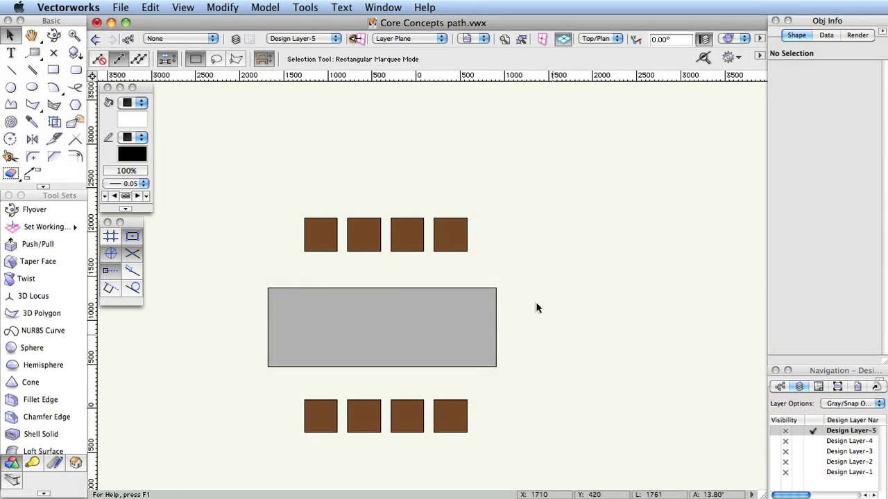
Move the top-left chair onto the table's edge, then undo the move
click(316, 232)
drag(315, 231, 309, 296)
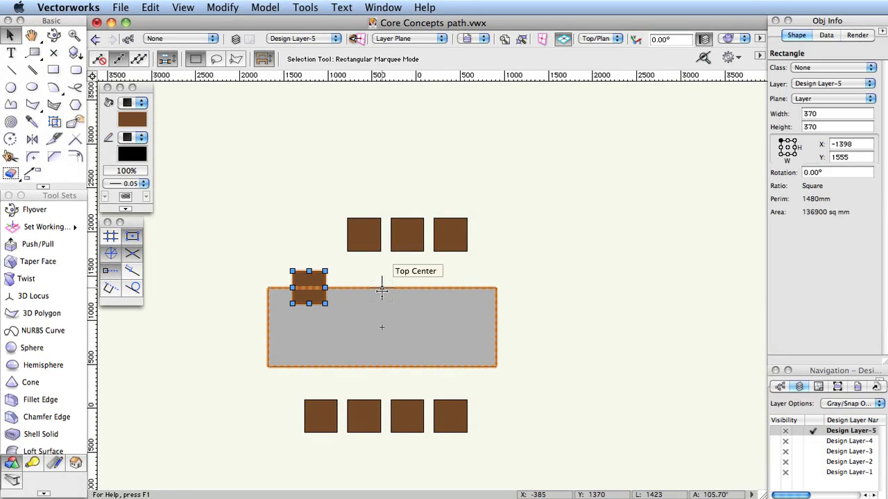
click(509, 272)
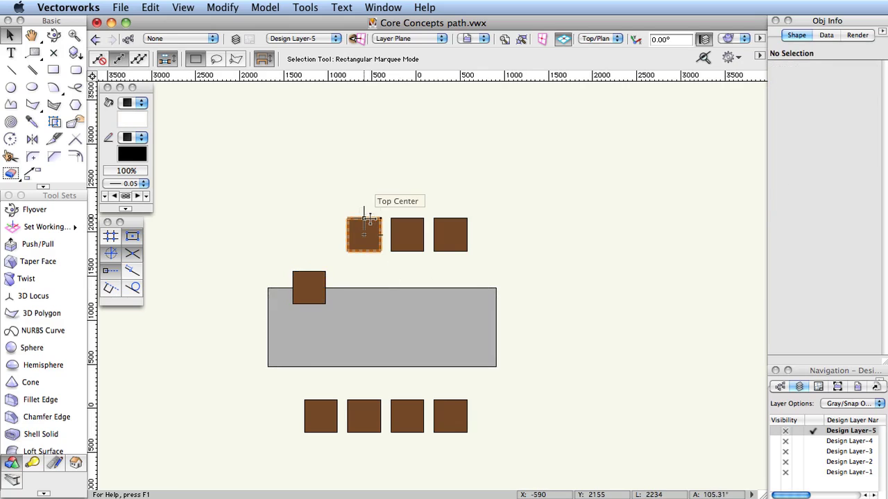
key(super+z)
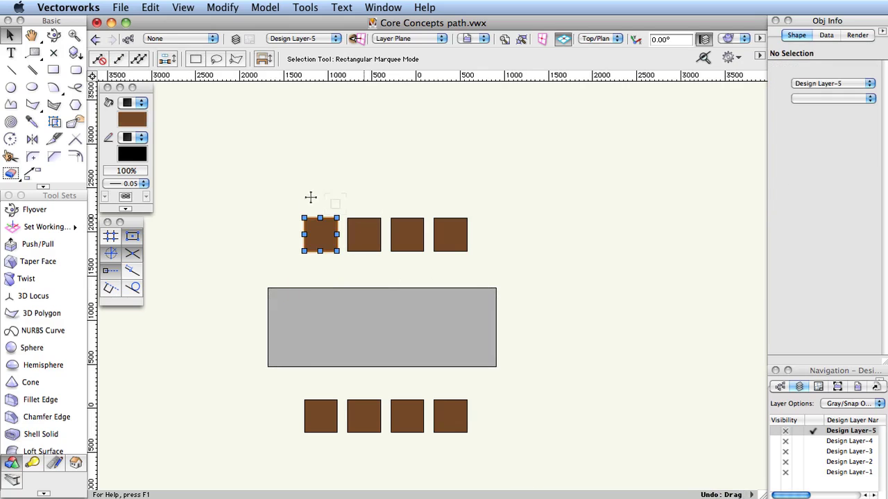
Send the four top-row chairs behind the table
drag(278, 198, 477, 276)
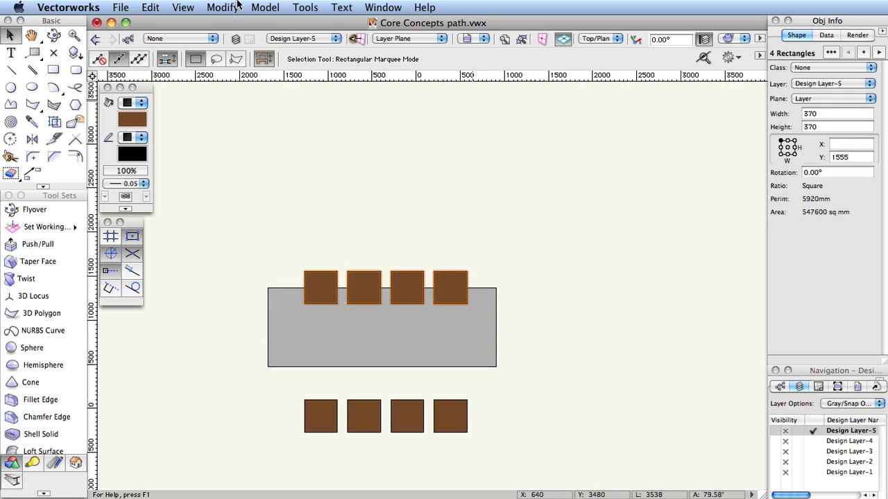
click(184, 8)
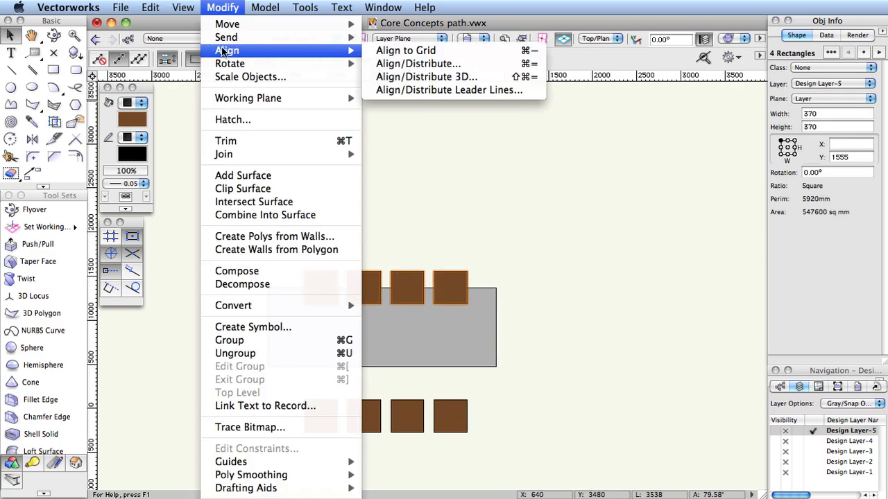
mouse_move(329, 41)
click(392, 63)
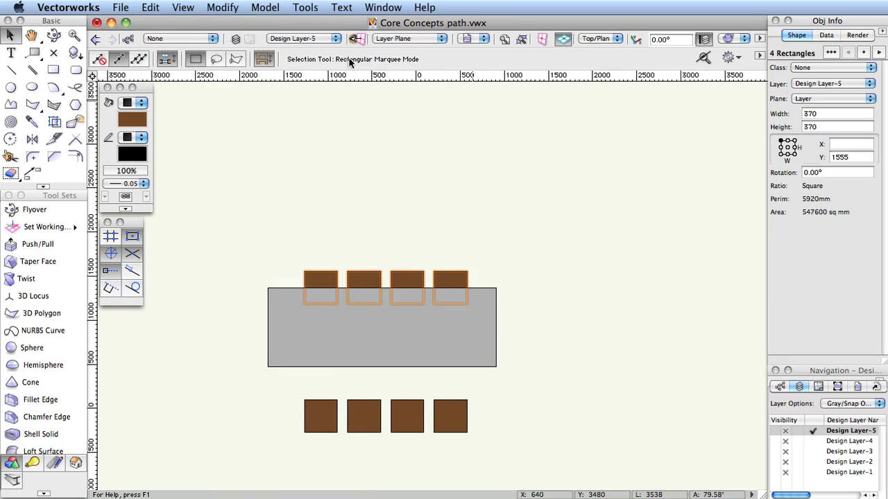
click(415, 219)
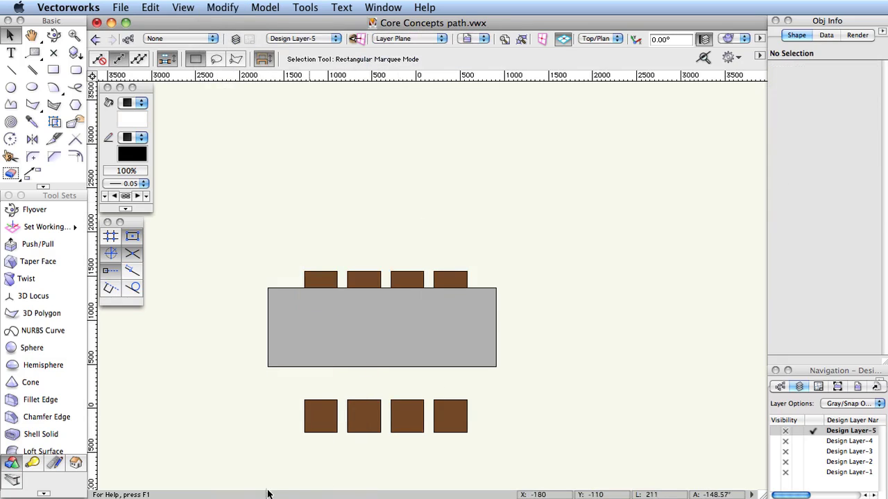
Move the four lower chairs up over the table's bottom edge and select the middle two
drag(277, 450, 529, 387)
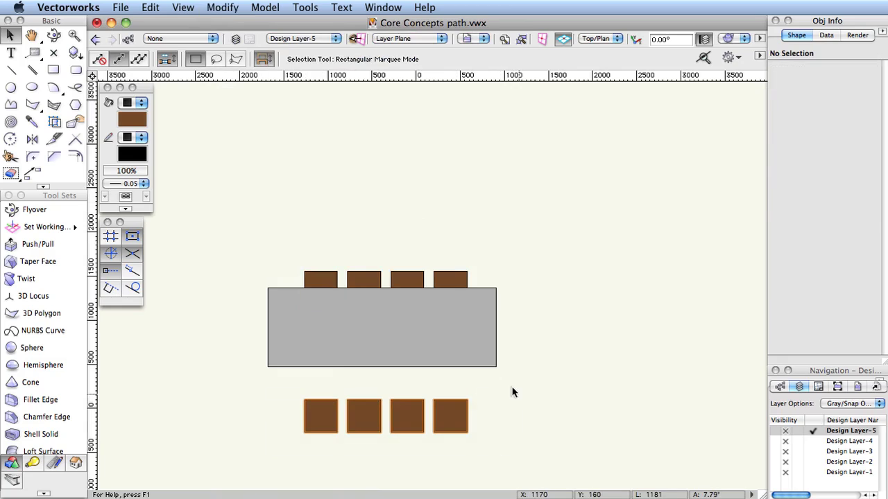
drag(453, 410, 453, 361)
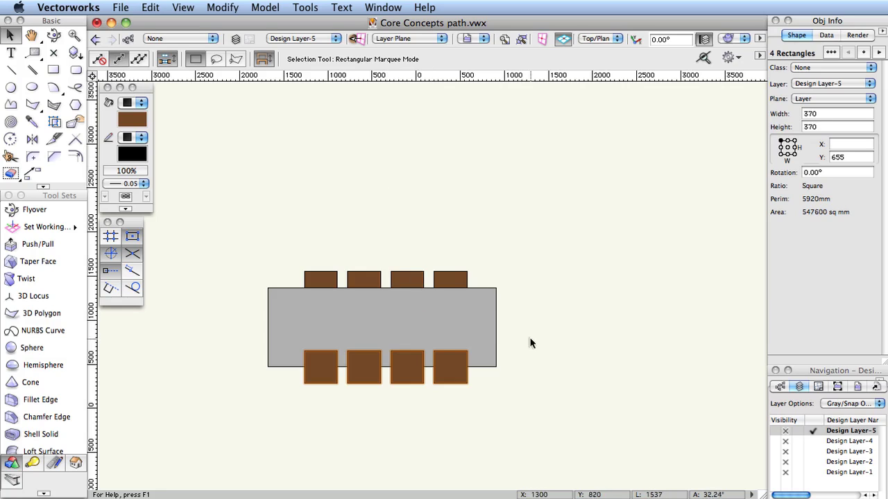
click(364, 396)
click(373, 383)
shift+click(409, 380)
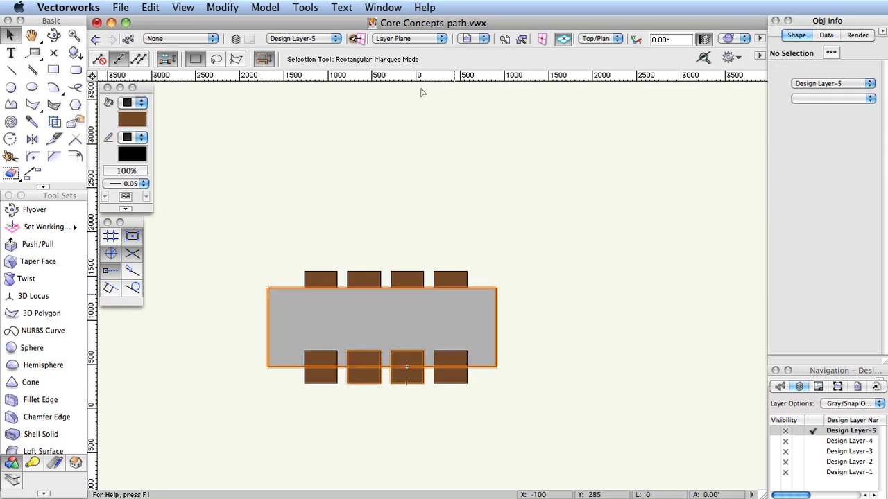
Send the two middle lower chairs backward behind the table
click(222, 7)
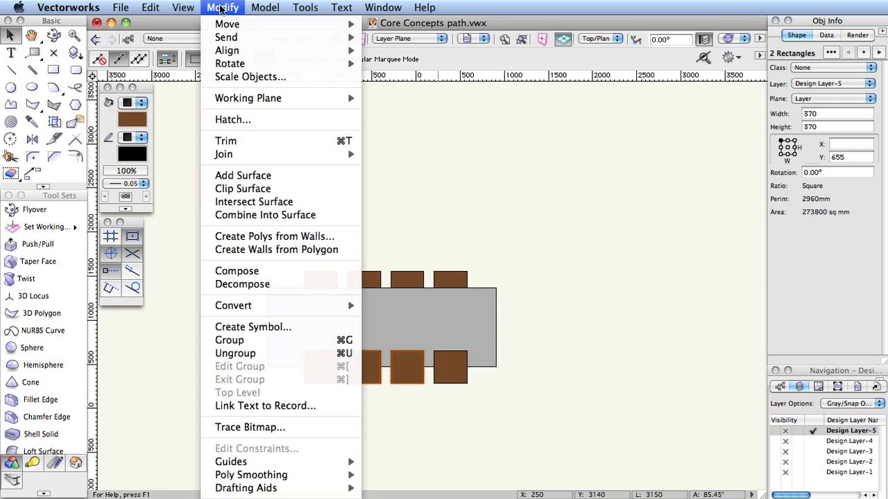
mouse_move(229, 37)
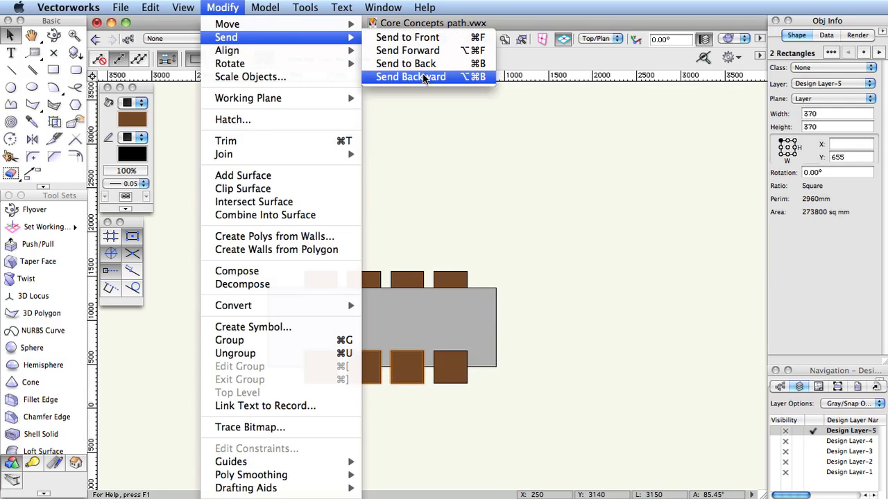
click(425, 77)
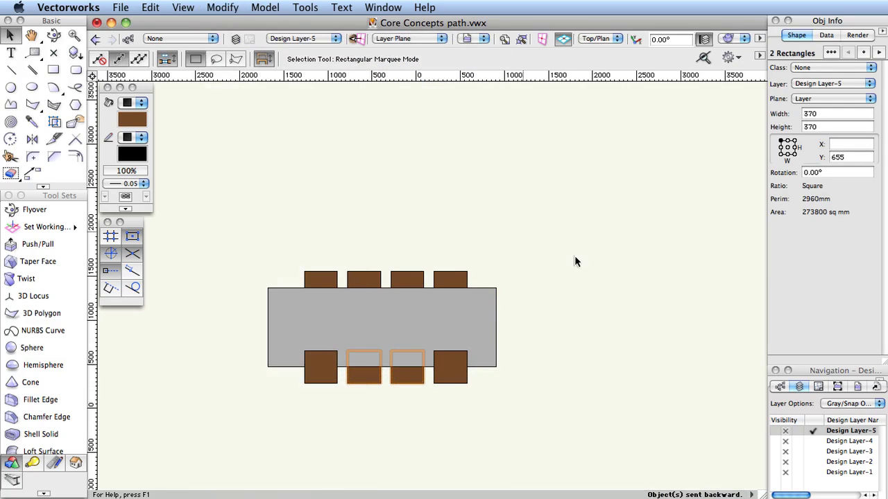
click(573, 277)
Bring the two middle upper chairs forward in front of the table
click(406, 279)
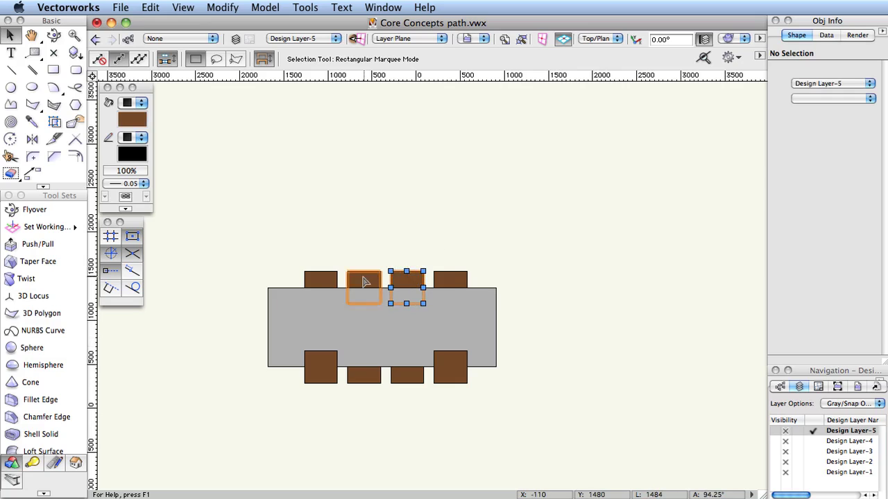
shift+click(364, 279)
click(222, 8)
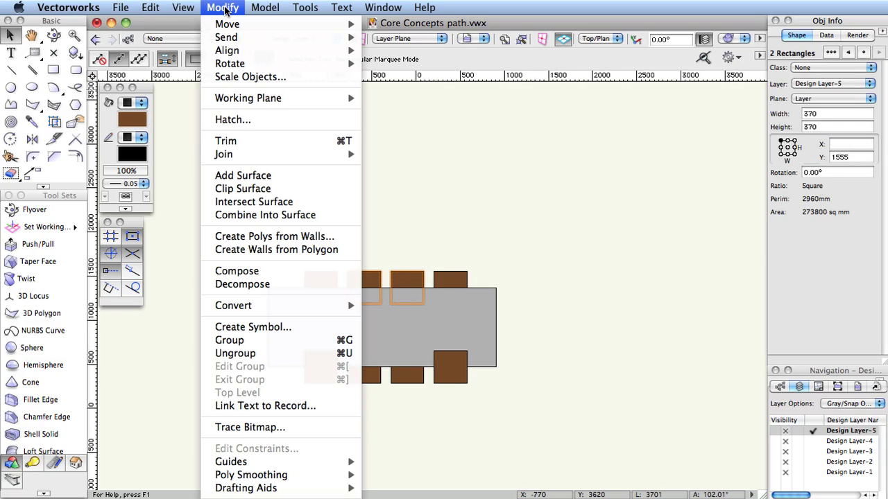
mouse_move(239, 37)
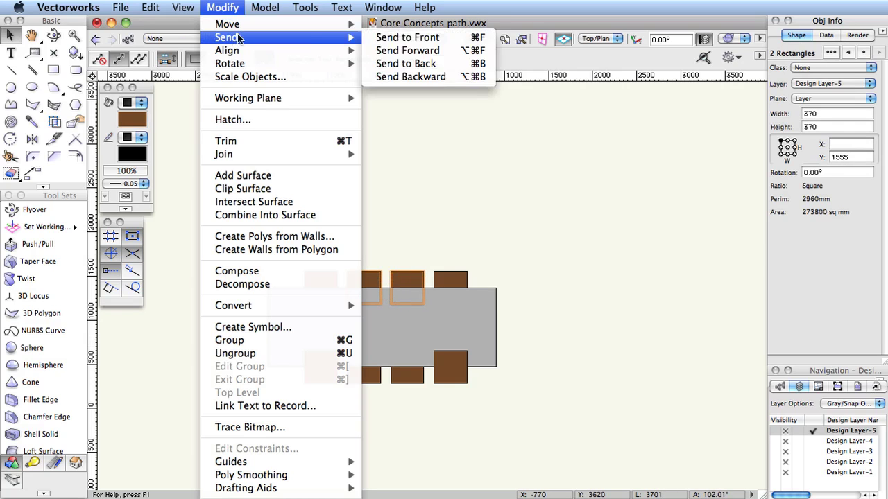
click(407, 51)
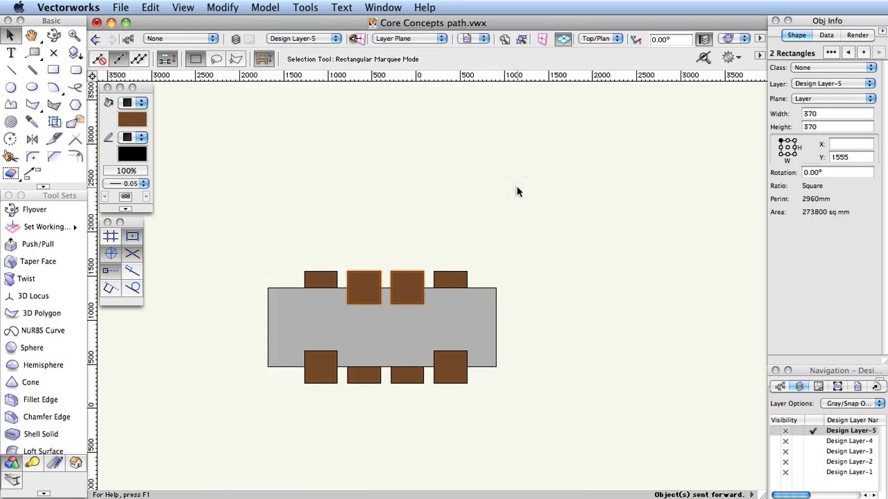
click(495, 185)
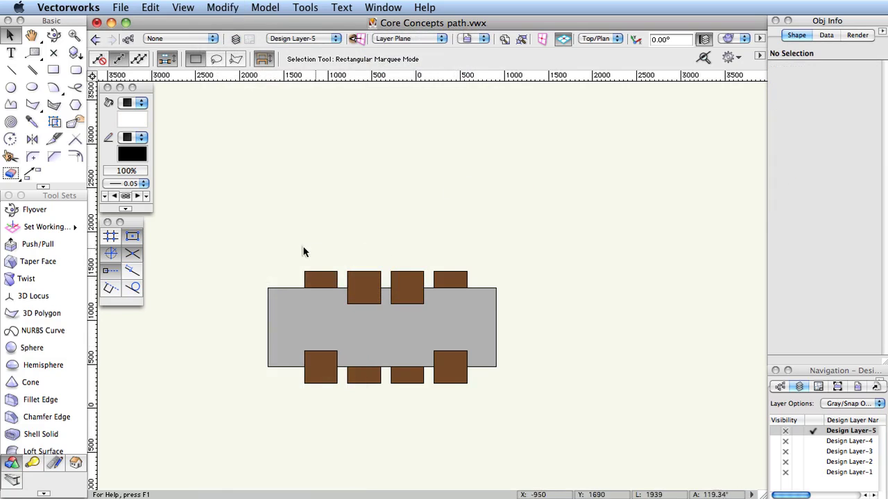
Select all eight chairs around the table and open the Modify menu
drag(279, 248, 486, 404)
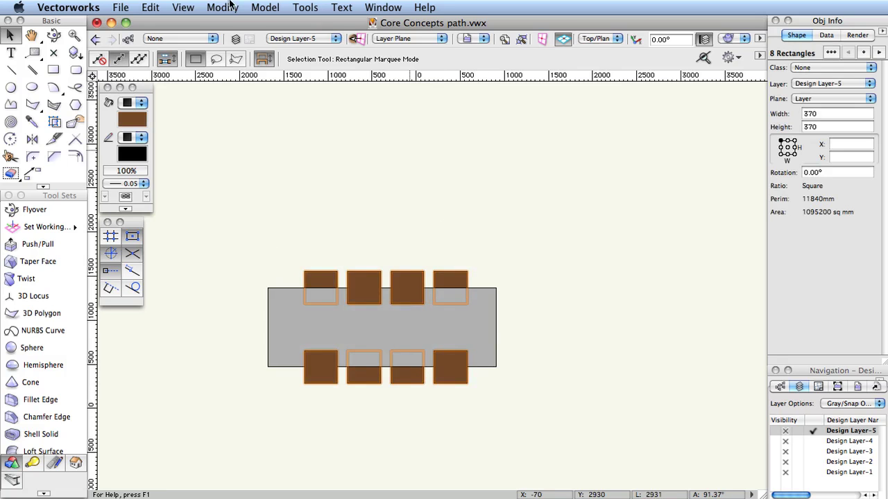
click(223, 7)
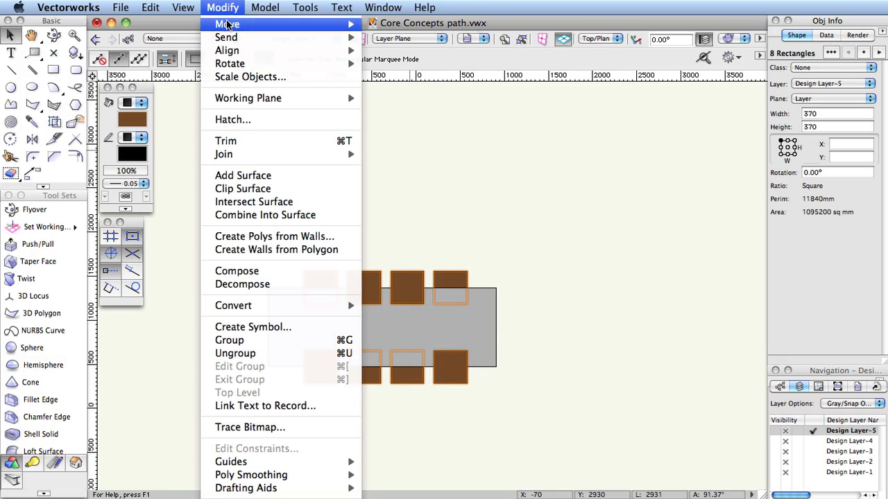
mouse_move(226, 37)
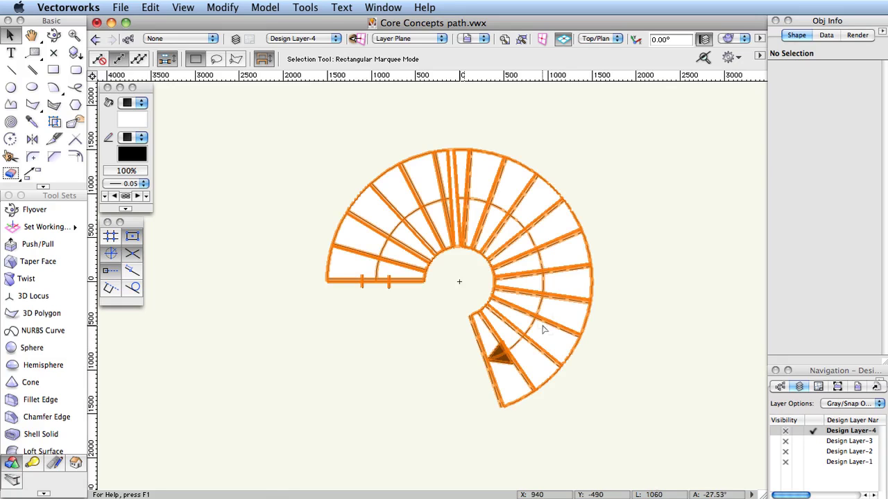
Select the spiral stair, tilt it into 3D with the Flyover tool, then return to Top/Plan
click(580, 324)
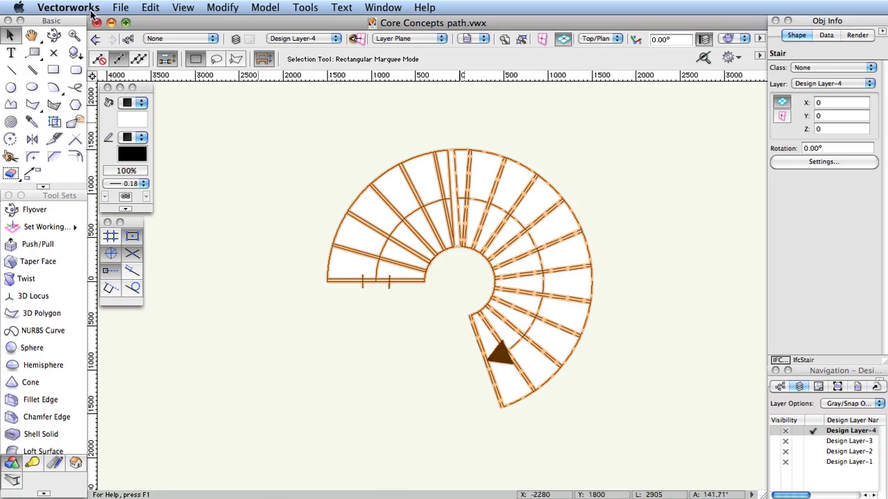
click(54, 35)
drag(472, 266, 510, 290)
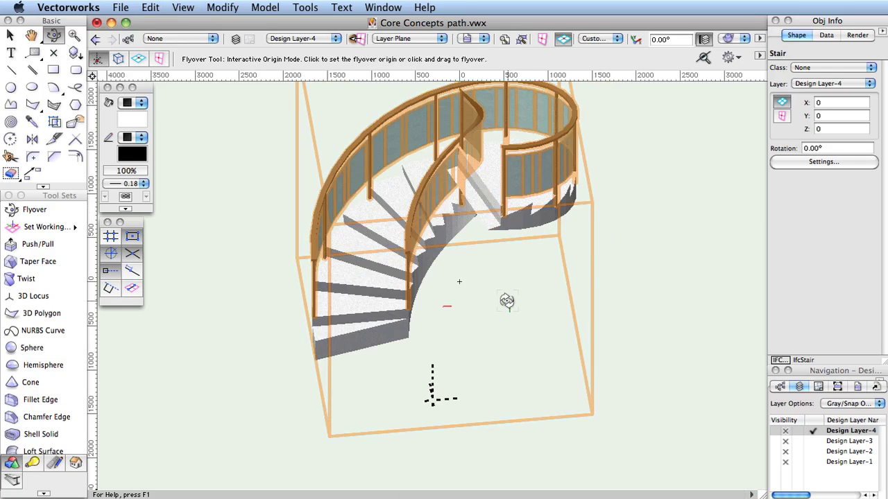
key(super+5)
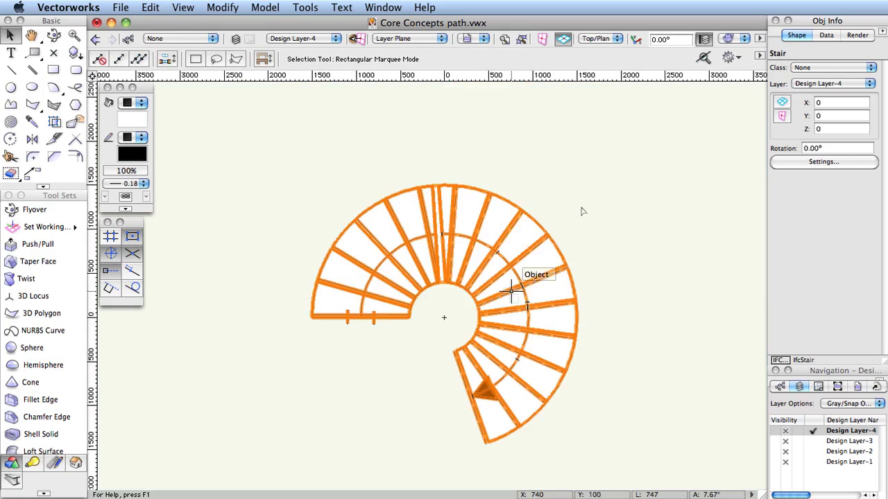
Keep Top/Plan, reselect the spiral stair and bring up the standard views list
click(605, 39)
click(610, 57)
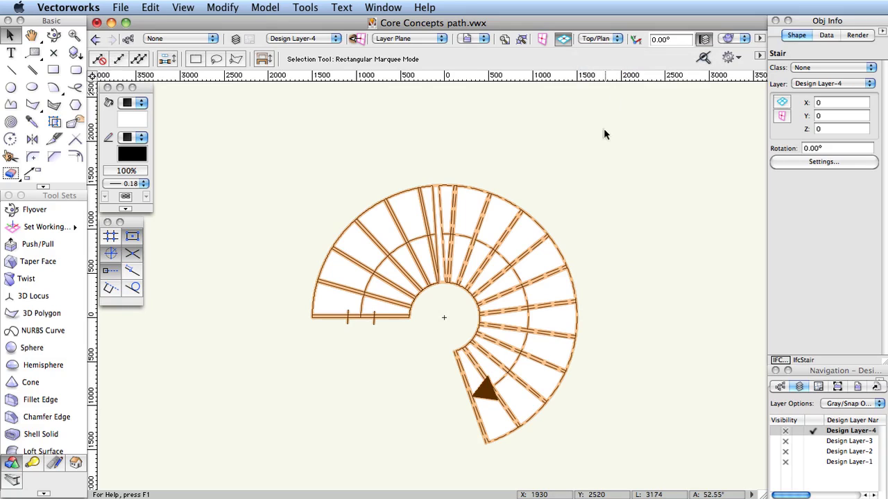
click(629, 307)
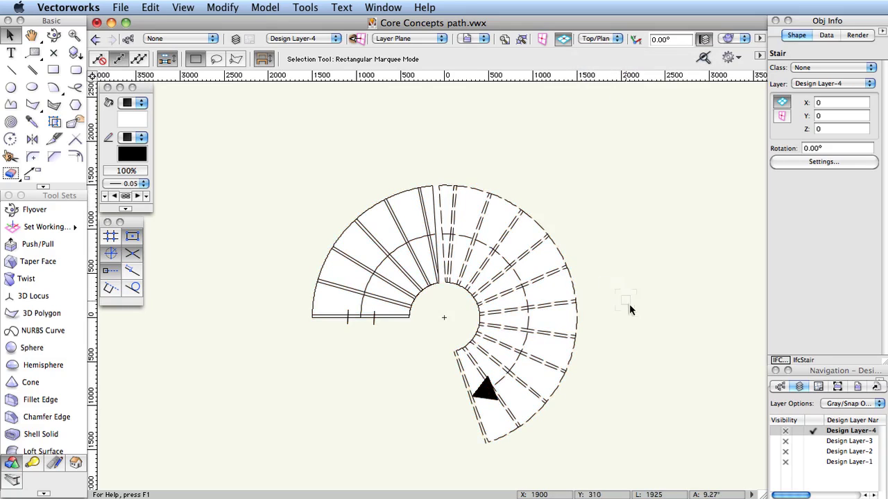
click(577, 336)
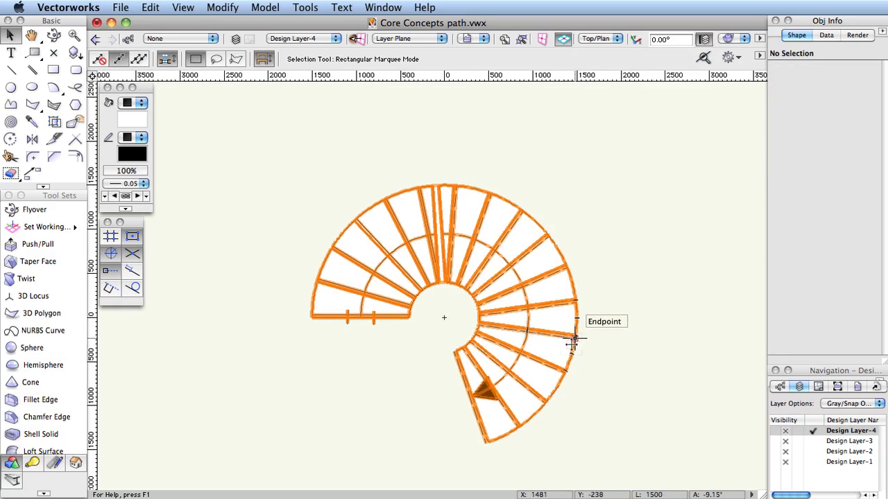
click(596, 38)
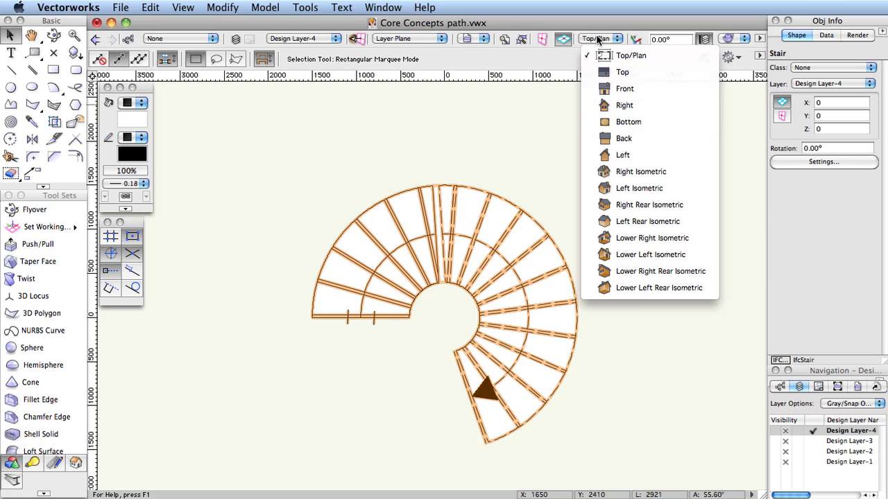
Switch the stair to Right Isometric with OpenGL shading and orbit it using Flyover
click(623, 172)
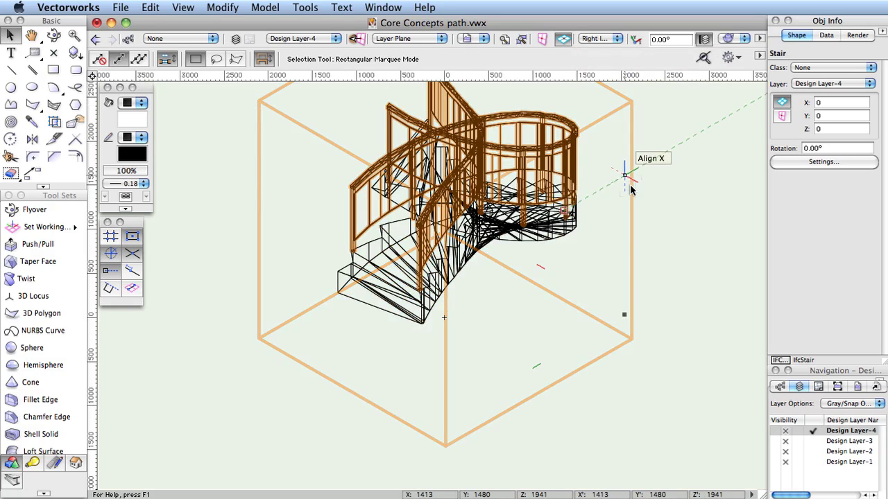
key(super+shift+g)
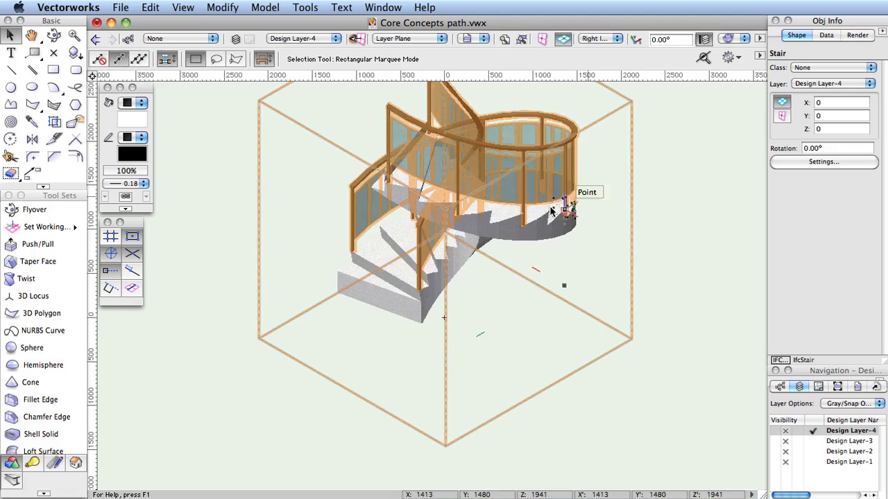
click(53, 35)
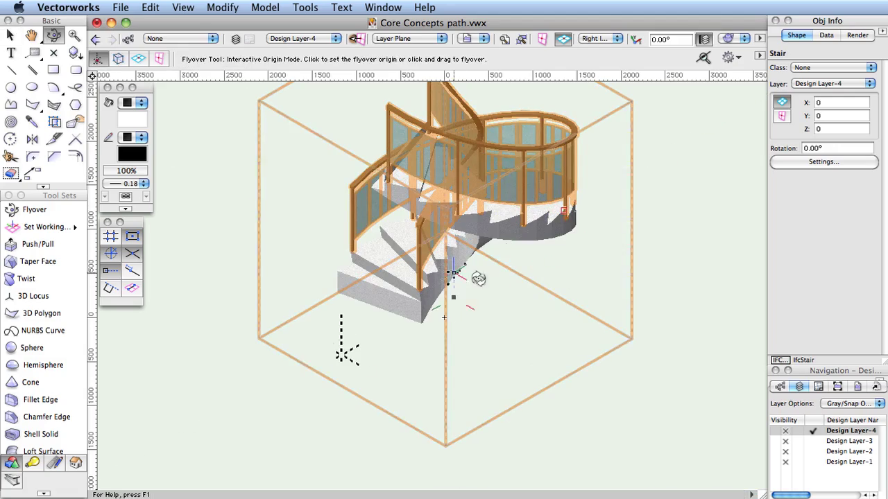